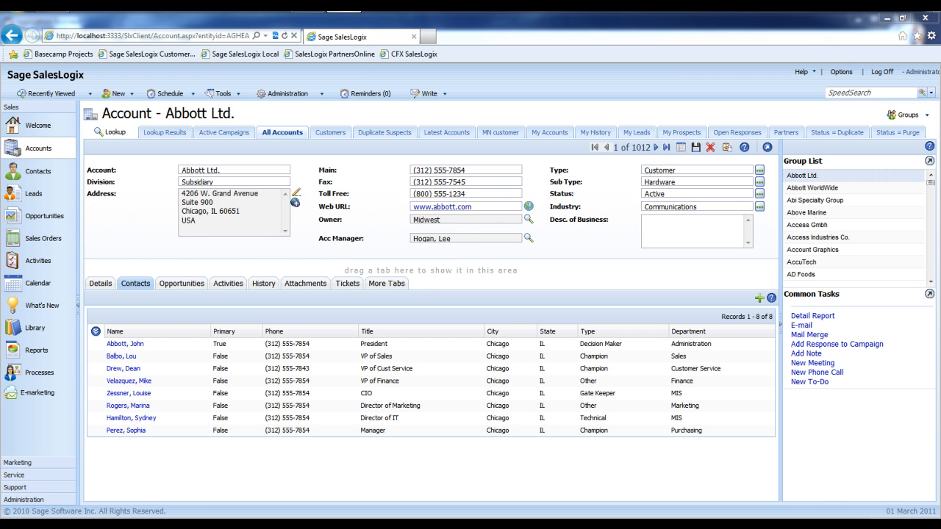
# Switch to Application Architect and open the Account Detail page of the Sage SalesLogix portal.
pyautogui.click(312, 9)
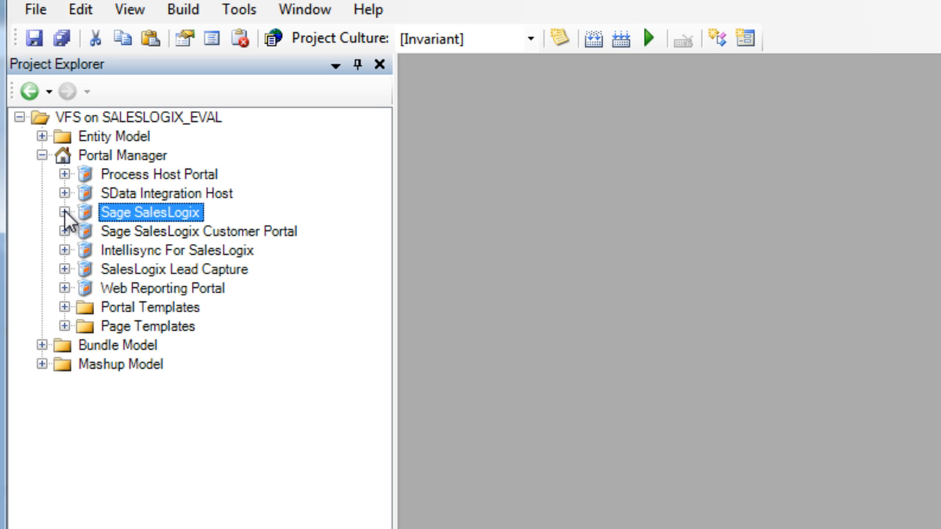
pyautogui.click(65, 212)
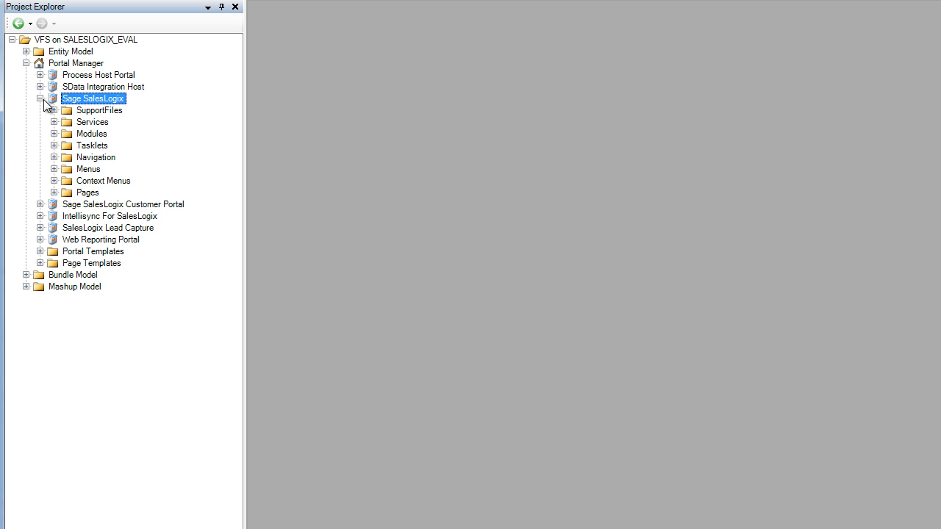
pyautogui.click(54, 193)
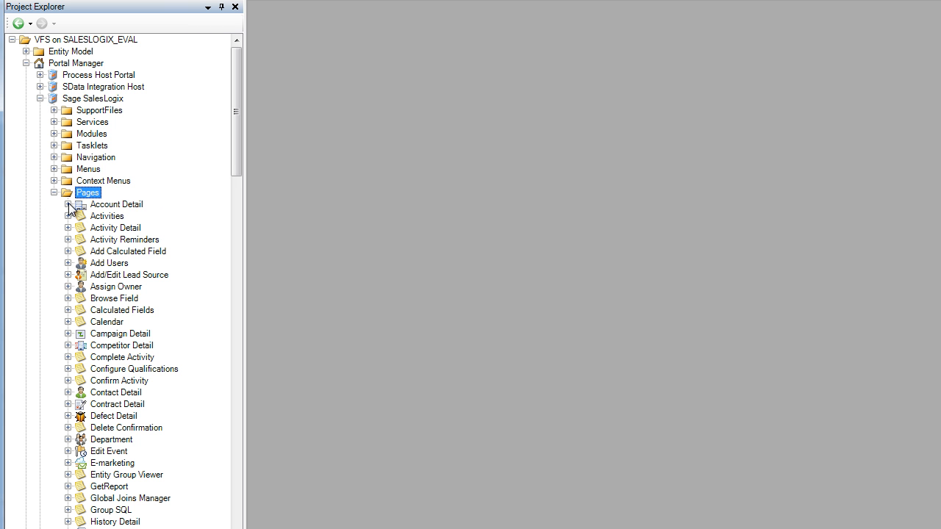
pyautogui.doubleClick(112, 206)
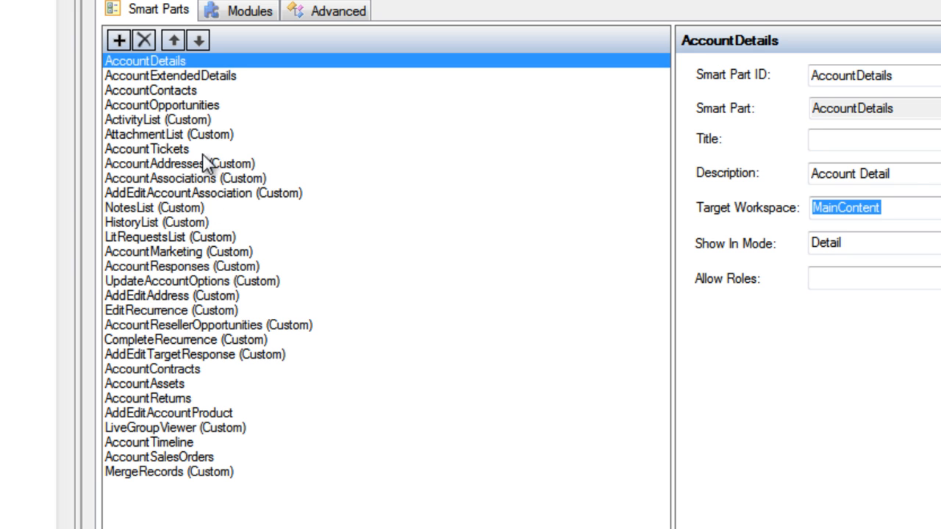
# Open the AccountContacts smart part for editing and select its contacts data grid.
pyautogui.click(164, 94)
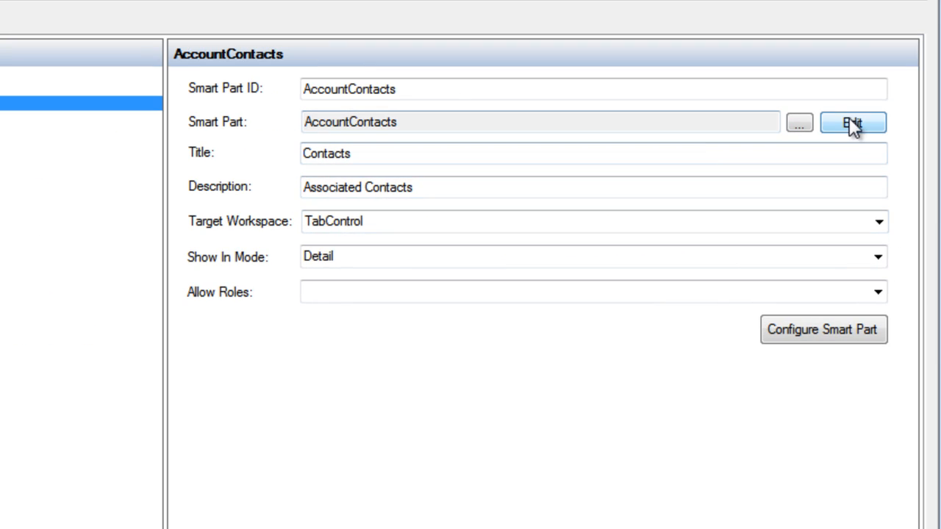
pyautogui.click(852, 123)
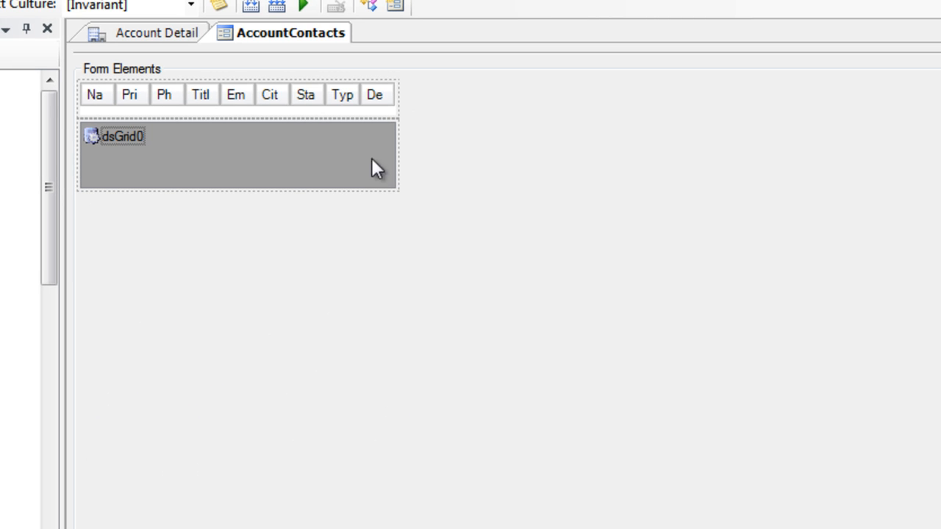
pyautogui.click(219, 90)
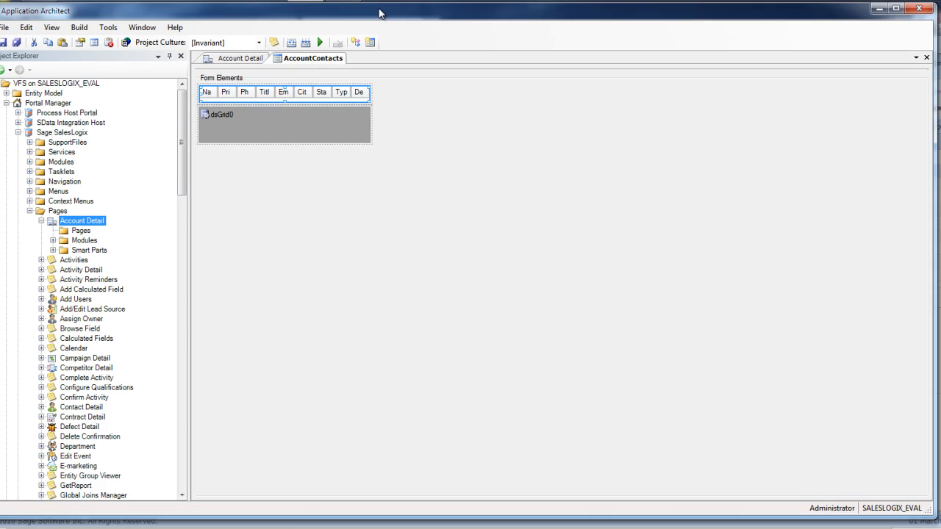
# Show the properties of the contacts grid and open its Columns collection for editing.
pyautogui.moveTo(379, 13); pyautogui.dragTo(375, 378)
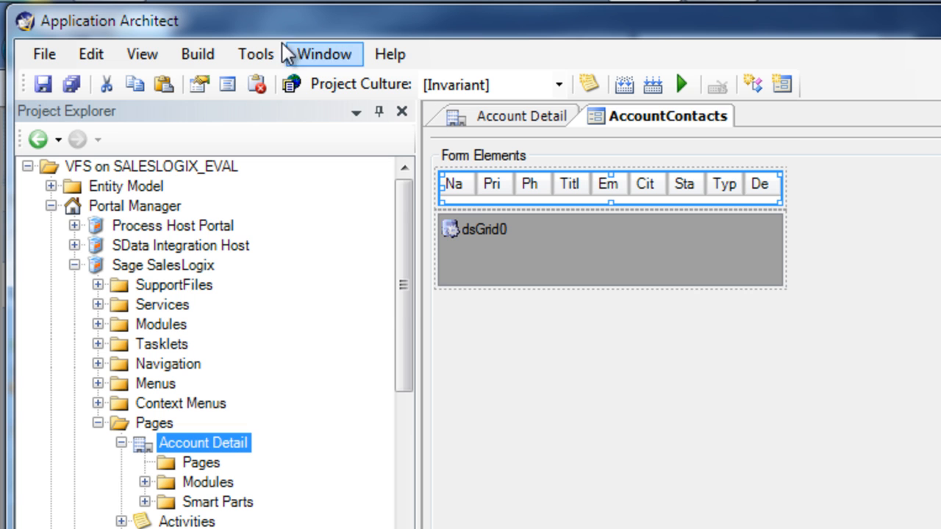
pyautogui.click(137, 57)
pyautogui.click(152, 80)
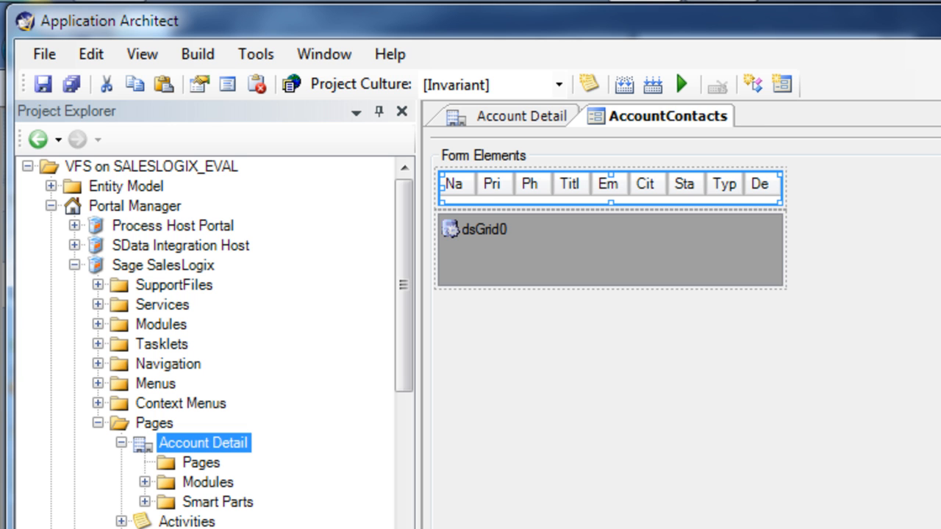
pyautogui.press('Return')
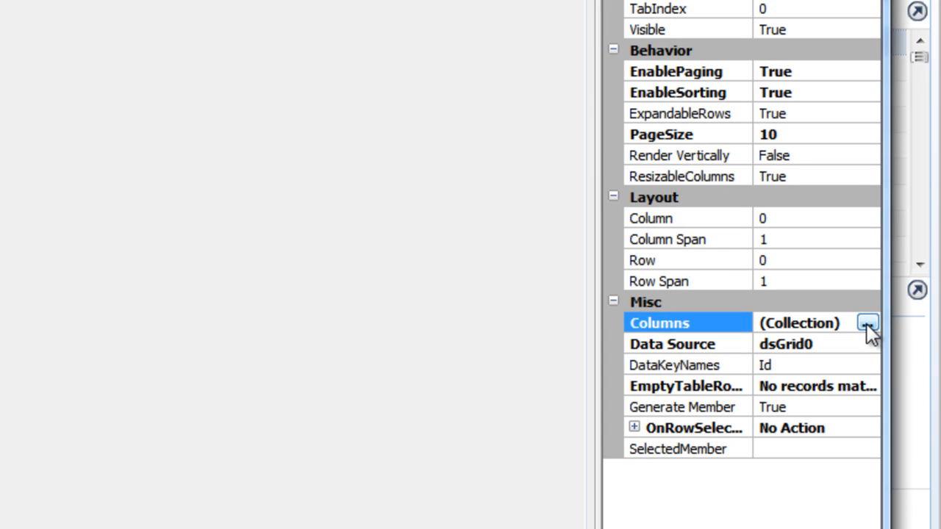
pyautogui.click(868, 323)
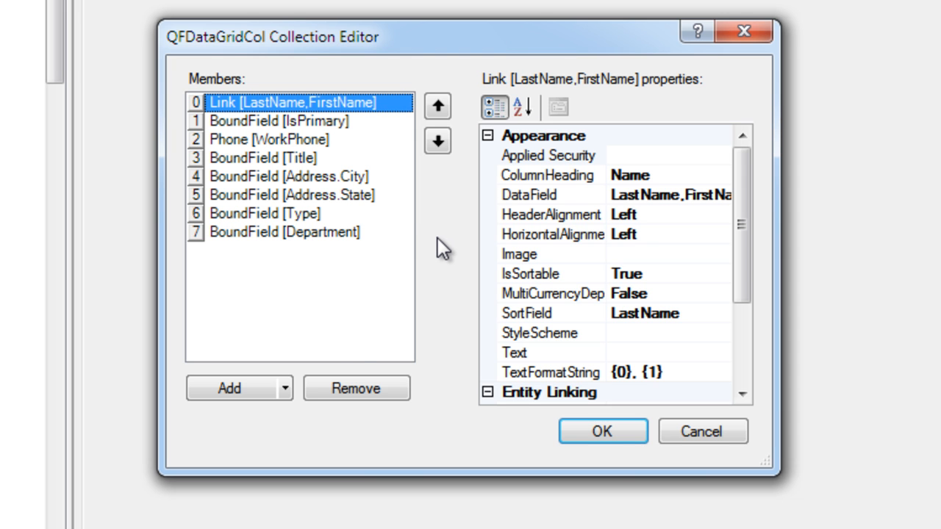
# Add an Email column to the grid and move it directly below the Title column in the member order.
pyautogui.click(289, 388)
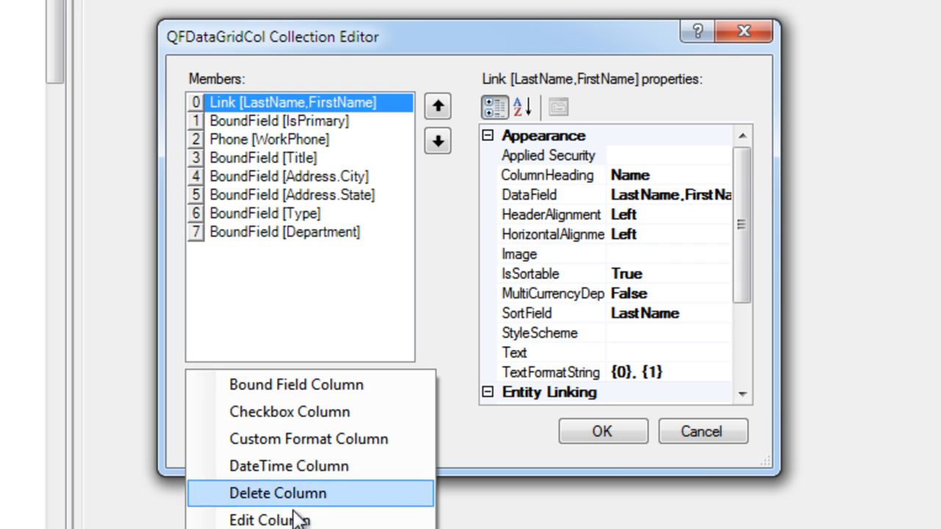
pyautogui.click(279, 528)
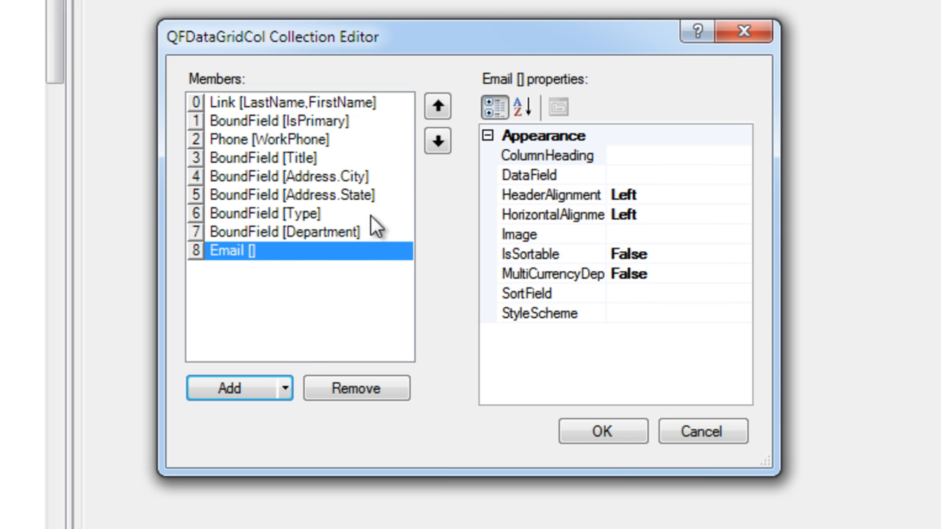
pyautogui.click(444, 99)
pyautogui.click(443, 99)
pyautogui.click(443, 99)
pyautogui.click(443, 99)
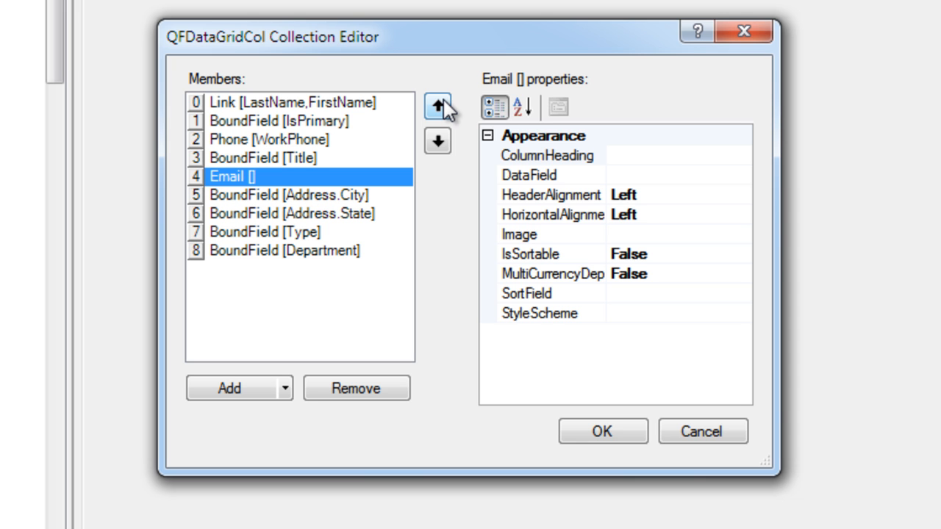
# Set the new column's heading to Email and bind its data field to Email.
pyautogui.click(653, 155)
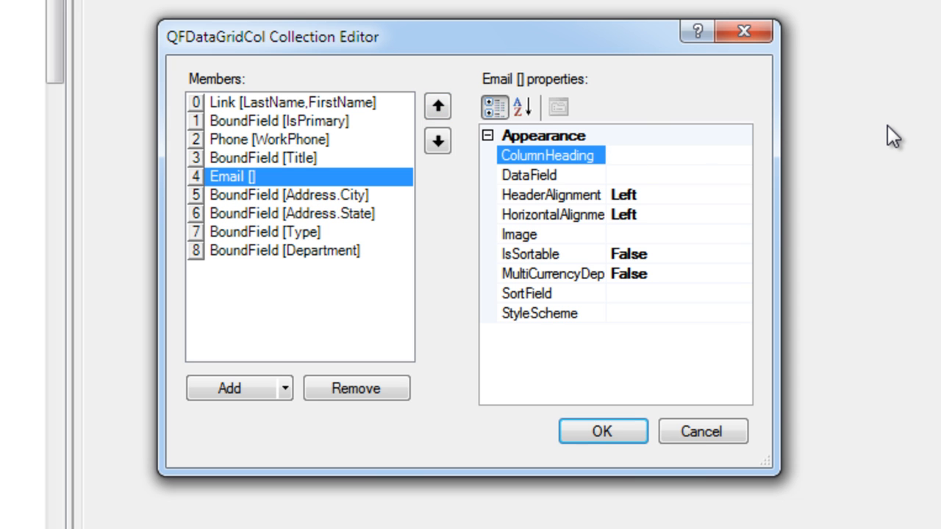
pyautogui.write('Email')
pyautogui.click(692, 174)
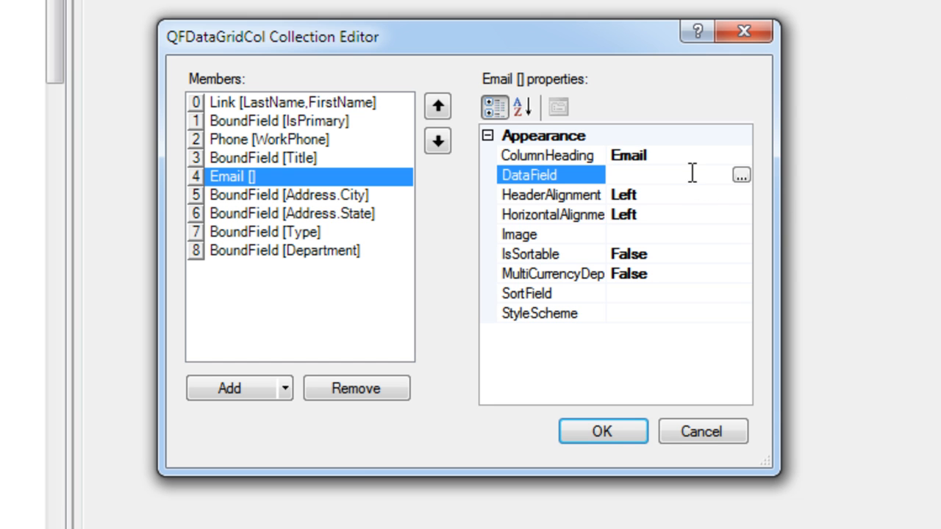
pyautogui.click(740, 176)
pyautogui.moveTo(614, 120); pyautogui.dragTo(605, 172)
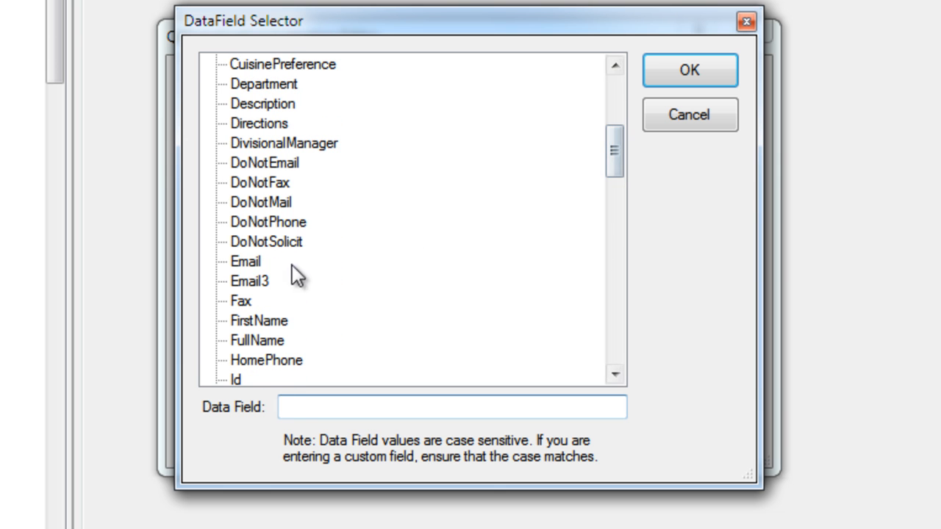
pyautogui.click(246, 261)
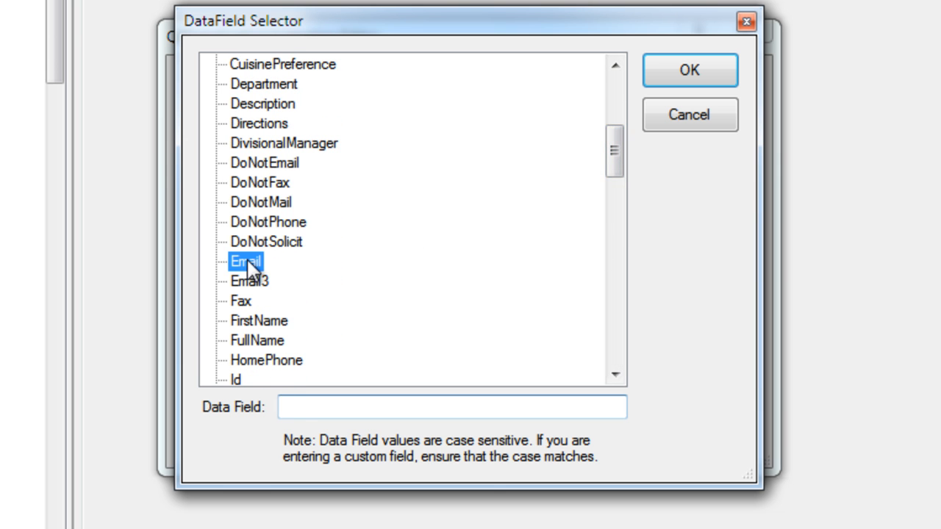
pyautogui.click(664, 75)
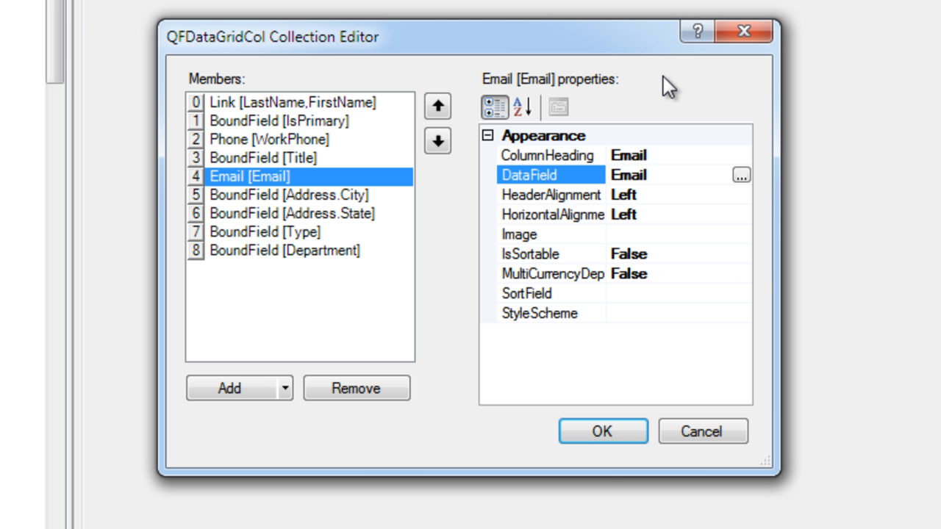
# Make the Email column sortable with Email as its sort field, and accept the column changes.
pyautogui.click(660, 254)
pyautogui.click(741, 256)
pyautogui.click(655, 275)
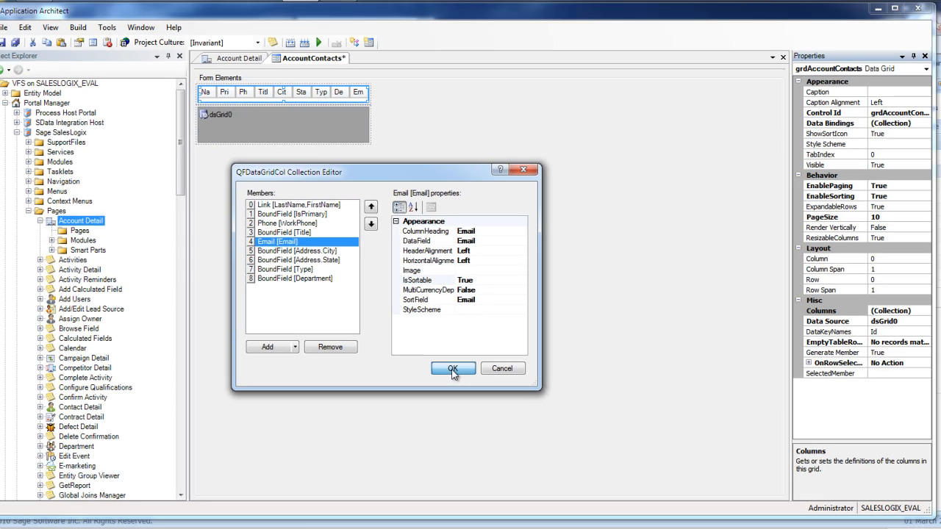
pyautogui.click(603, 431)
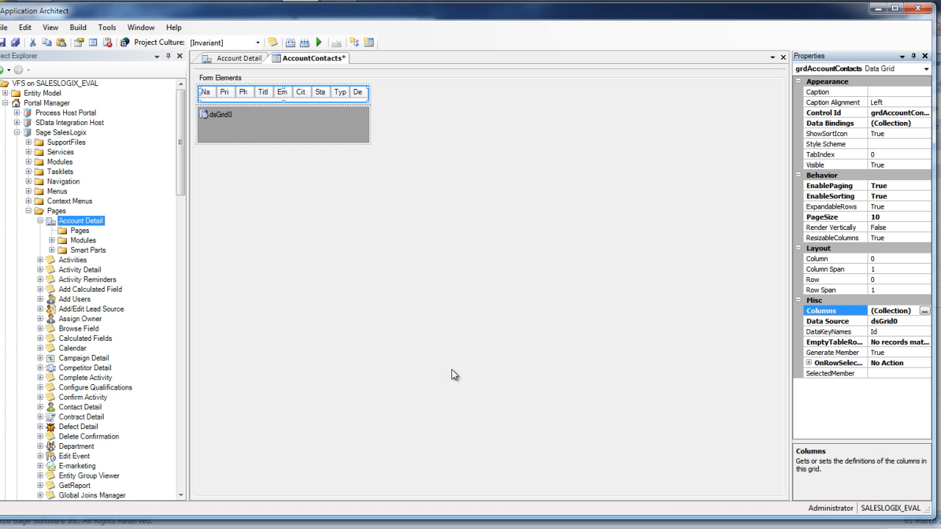
# Save the AccountContacts form and build the project.
pyautogui.click(9, 49)
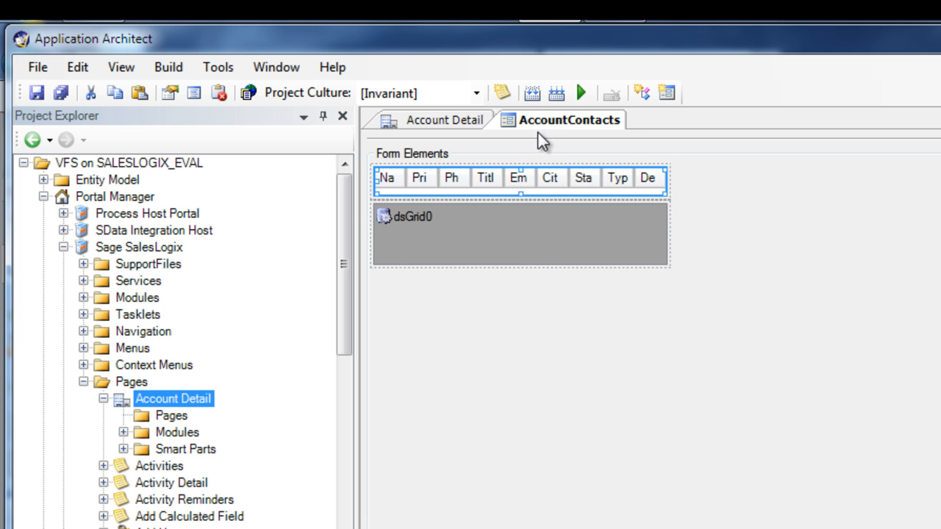
pyautogui.click(534, 94)
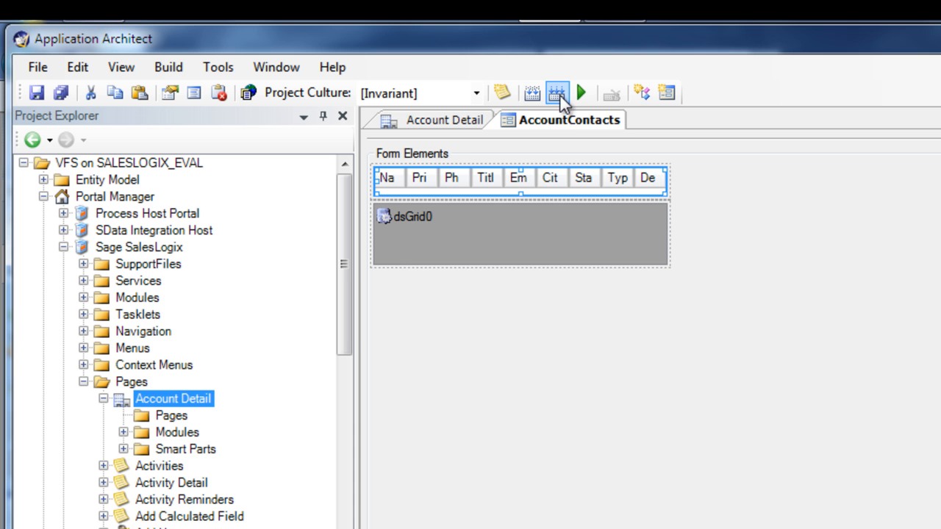
pyautogui.click(560, 95)
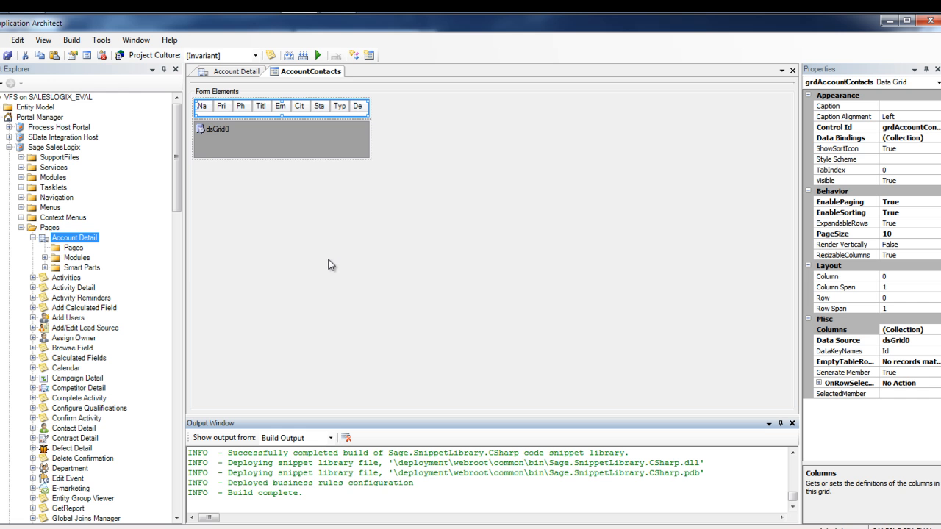
# Open the Core Portals default deployment from the Deployment Explorer.
pyautogui.click(44, 40)
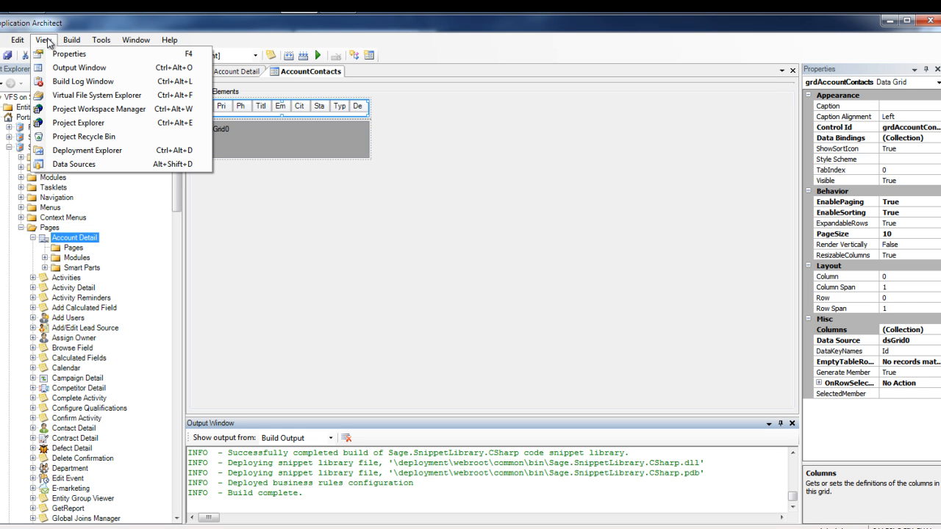
pyautogui.click(86, 151)
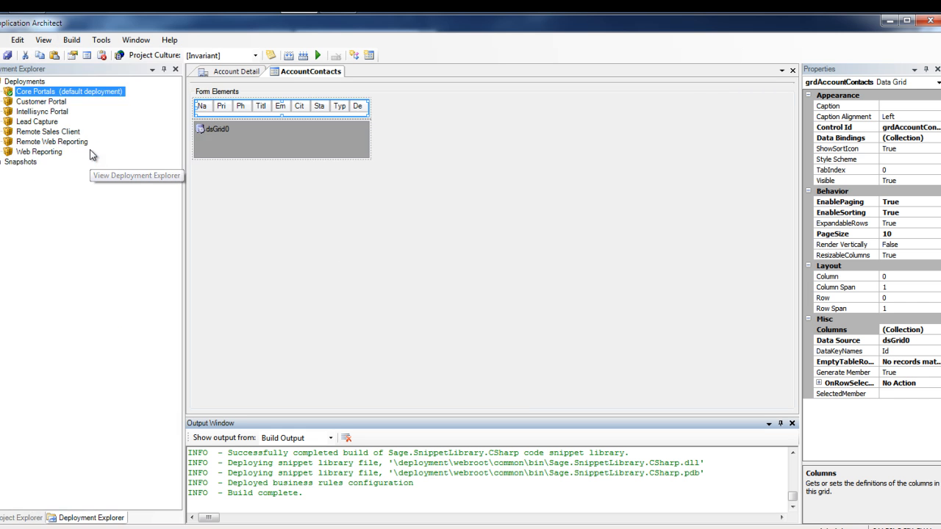
pyautogui.doubleClick(11, 96)
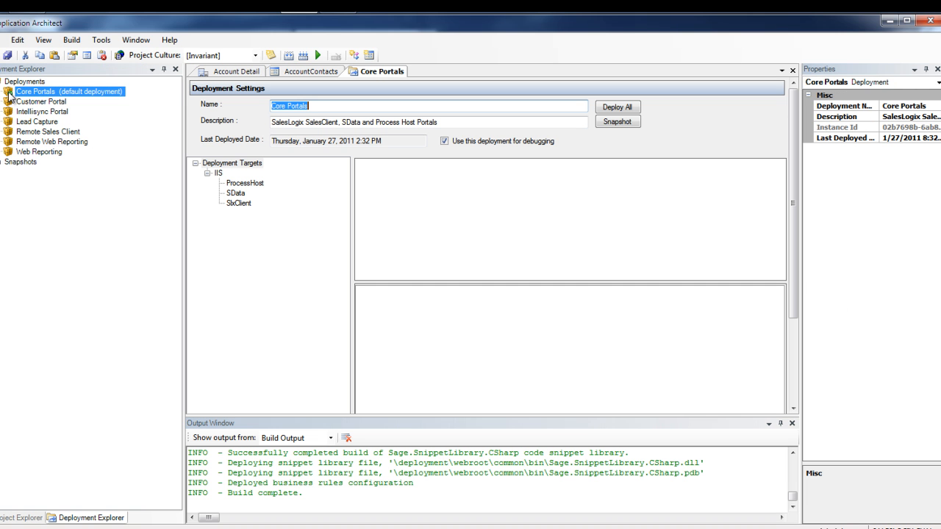
# Turn off Precompile for the SlxClient target and deploy that portal.
pyautogui.click(238, 202)
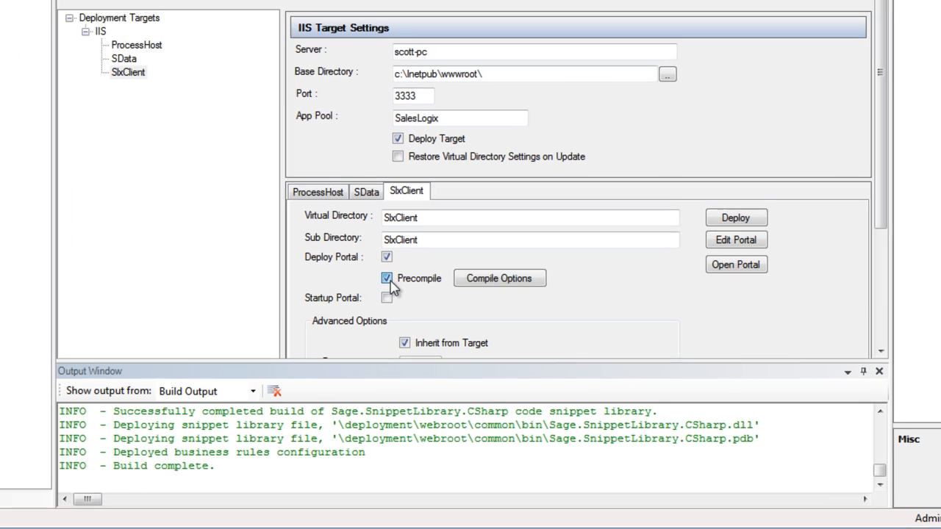
pyautogui.click(430, 355)
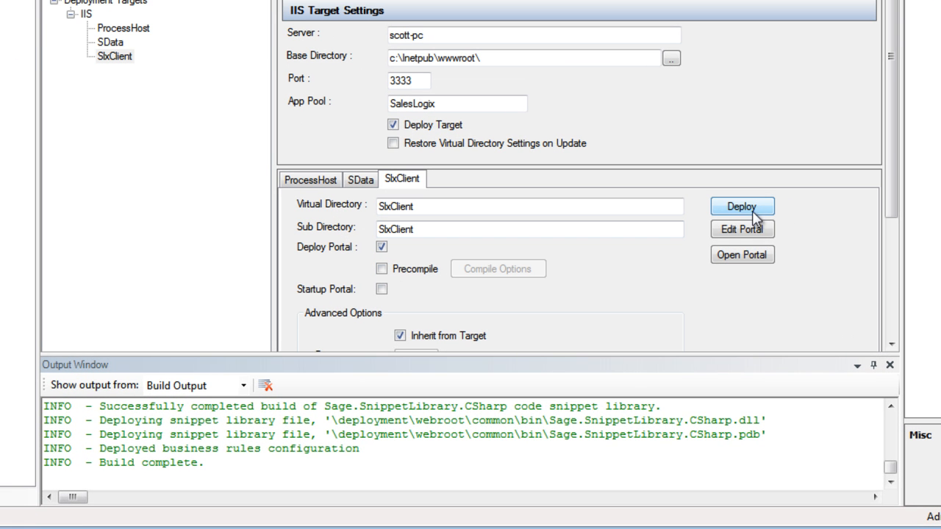
pyautogui.click(752, 209)
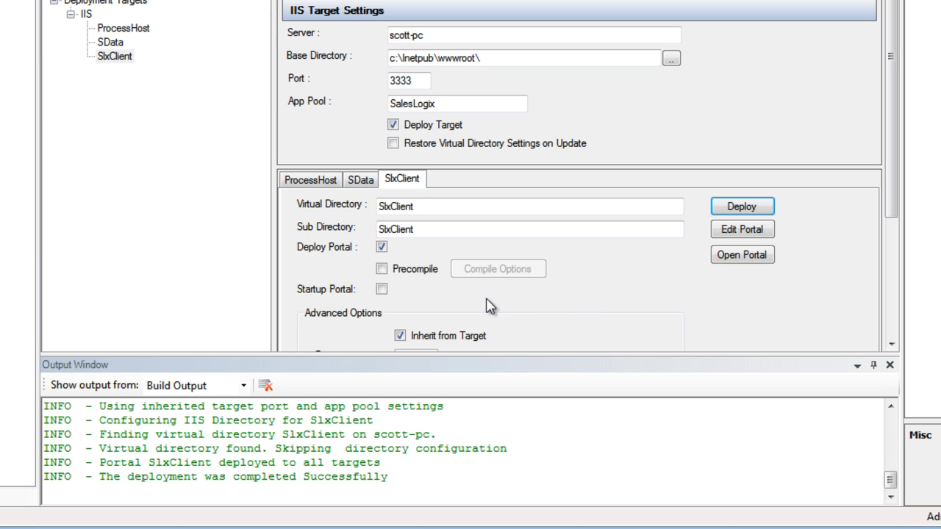
pyautogui.moveTo(101, 476); pyautogui.dragTo(316, 476)
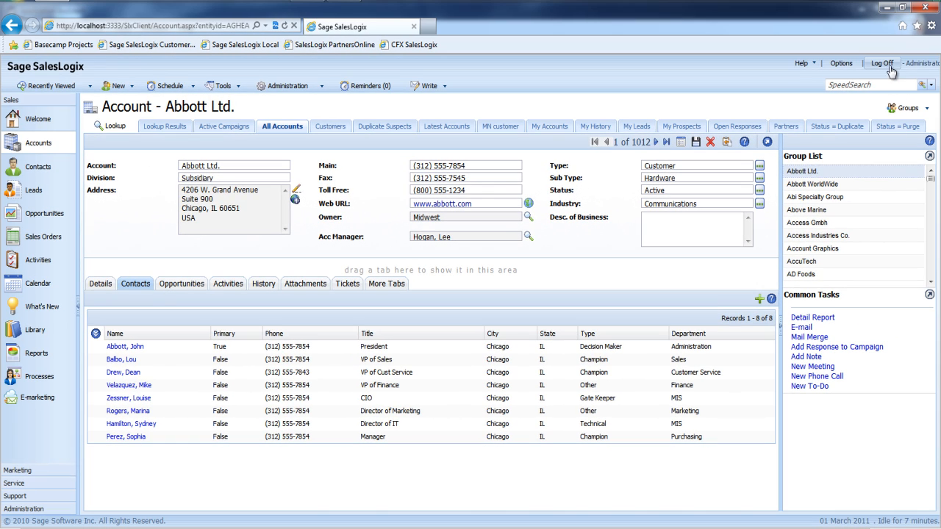
# Switch to the Sage SalesLogix web client, log off and back in, and open the contacts of the Abbott Ltd. account.
pyautogui.click(886, 65)
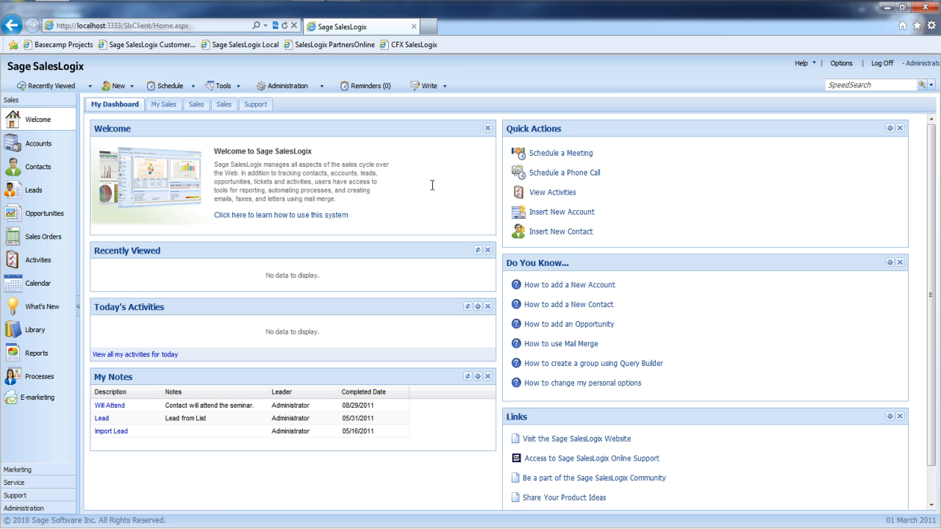
pyautogui.click(37, 145)
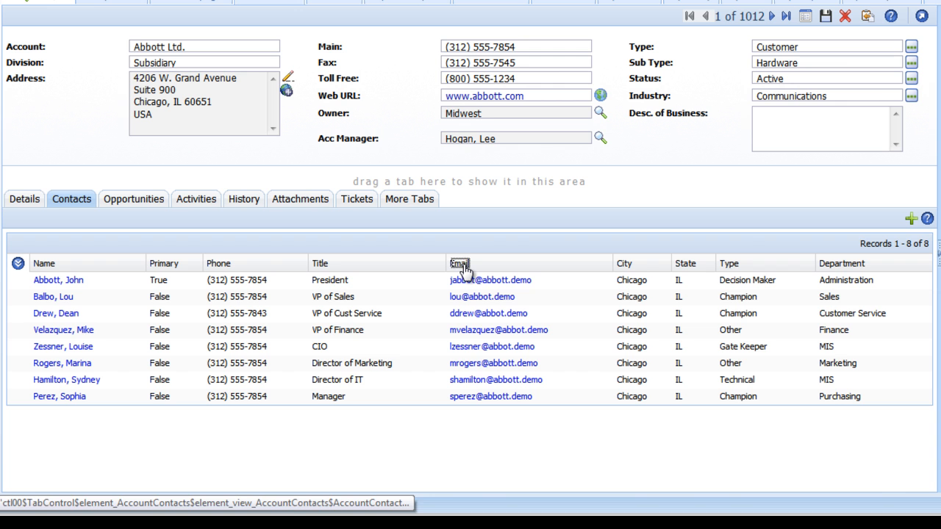
# Test the Email column by sorting on it and opening a message to the VP of Sales with the Outlook profile, closing it unsent.
pyautogui.click(459, 264)
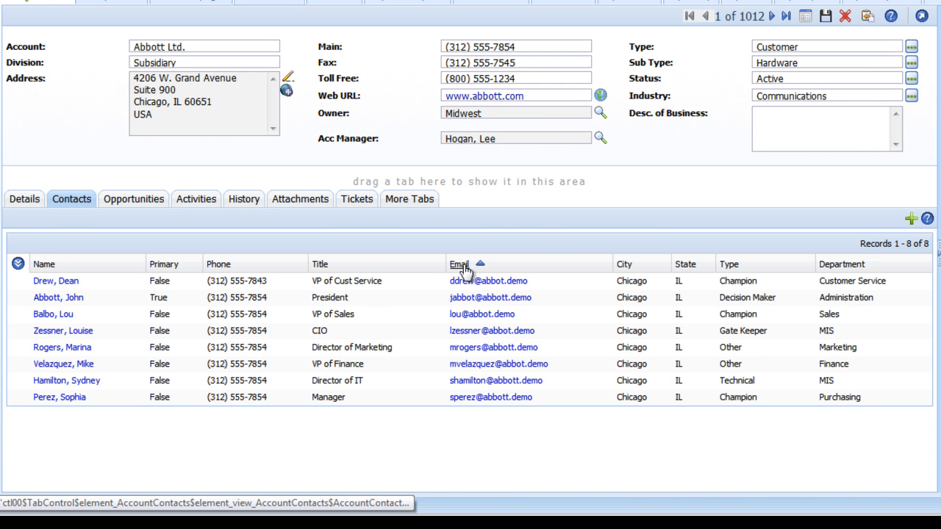
pyautogui.click(484, 314)
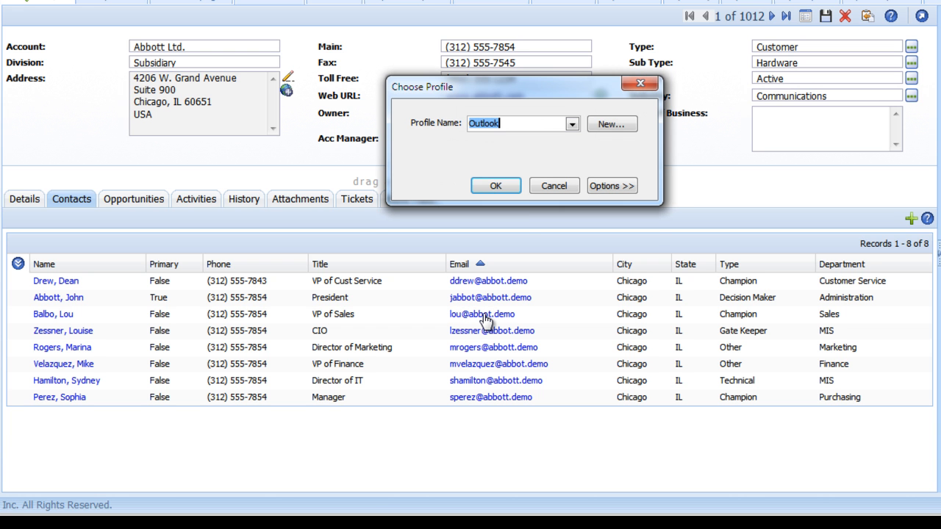
pyautogui.click(497, 186)
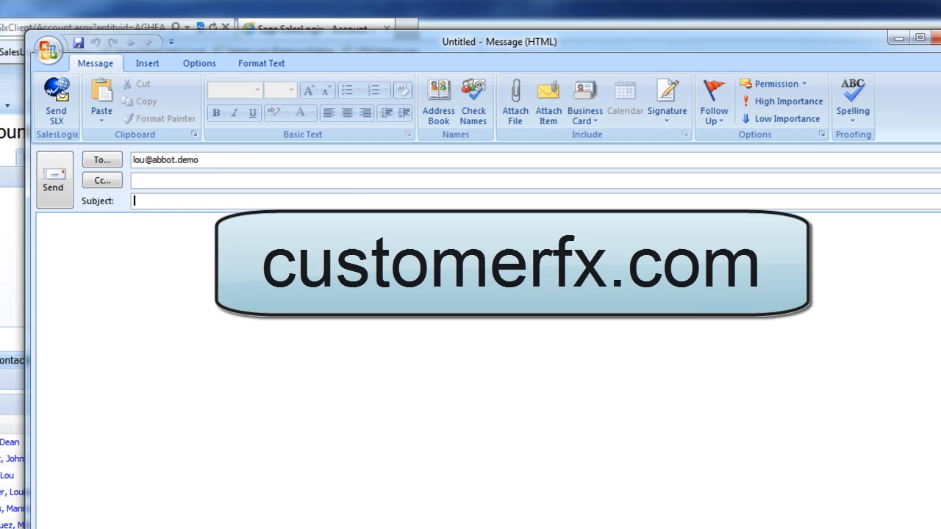
pyautogui.hotkey('alt', 'F4')
pyautogui.click(459, 354)
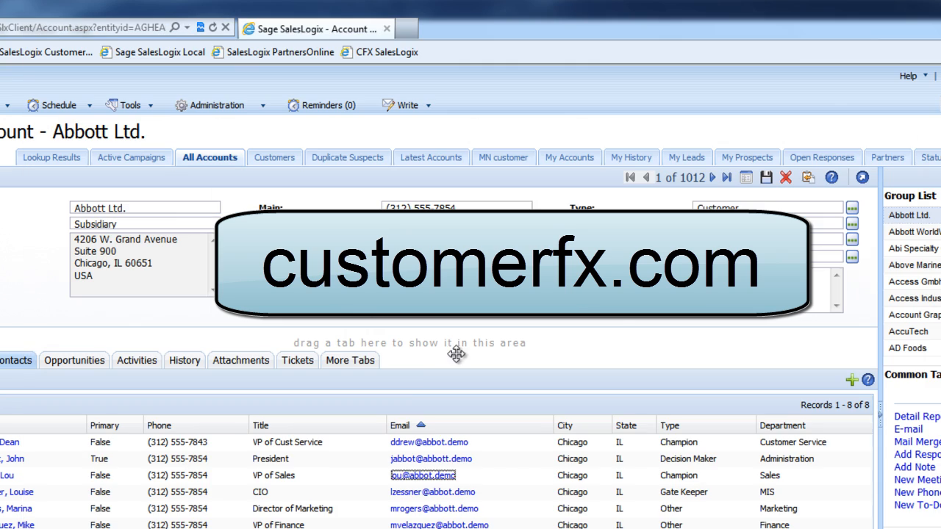